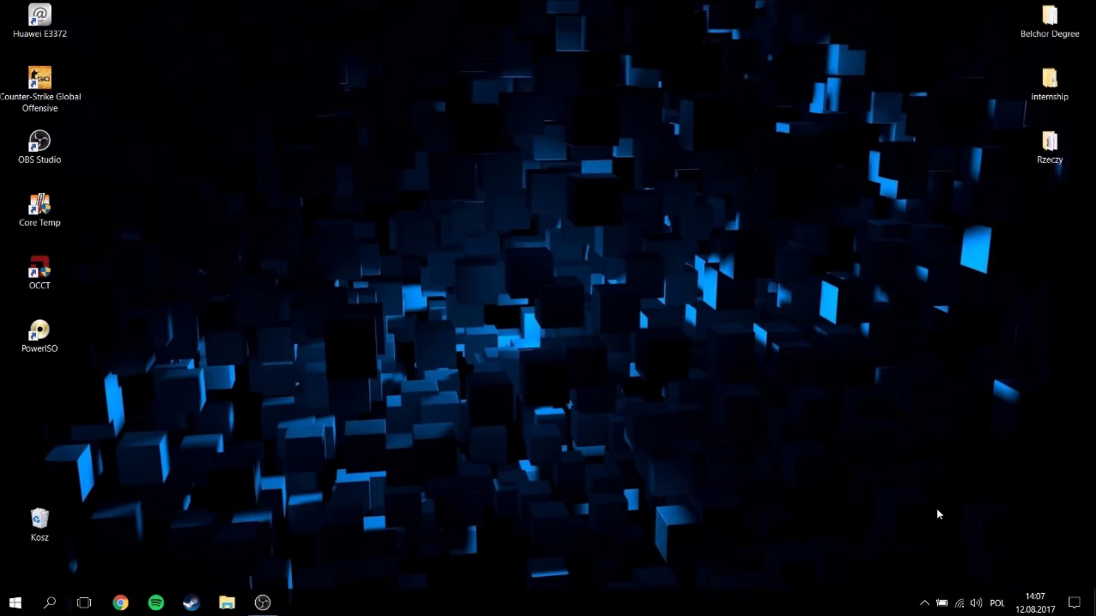
Open Task Manager, check the processor's performance details, and close it.
mouse_move(943, 607)
left_click(50, 603)
type("m")
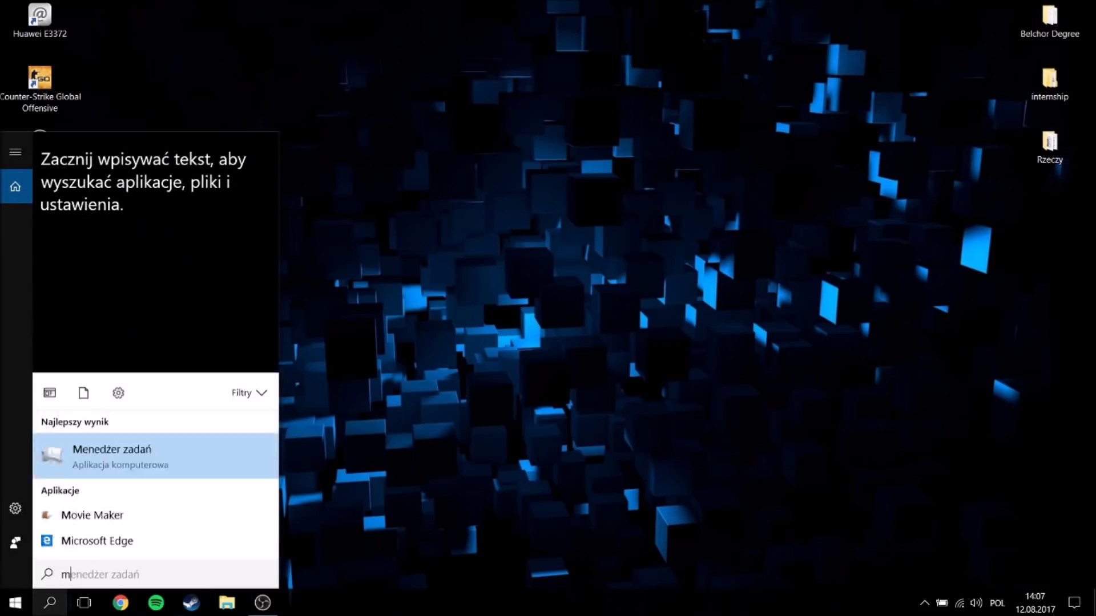
type("en")
left_click(214, 229)
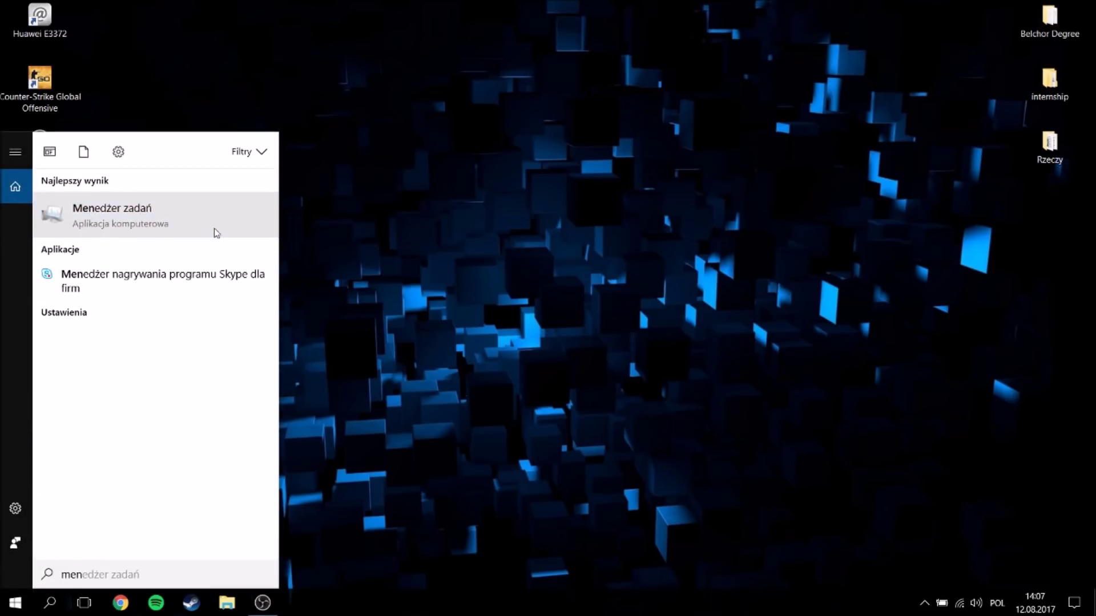
left_click(154, 135)
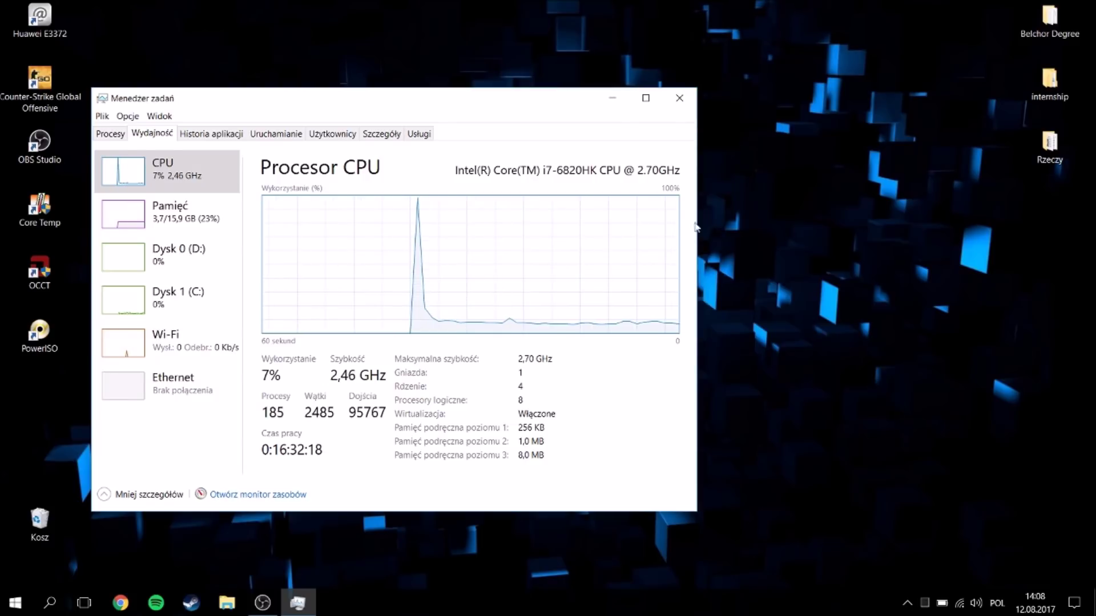
left_click(679, 98)
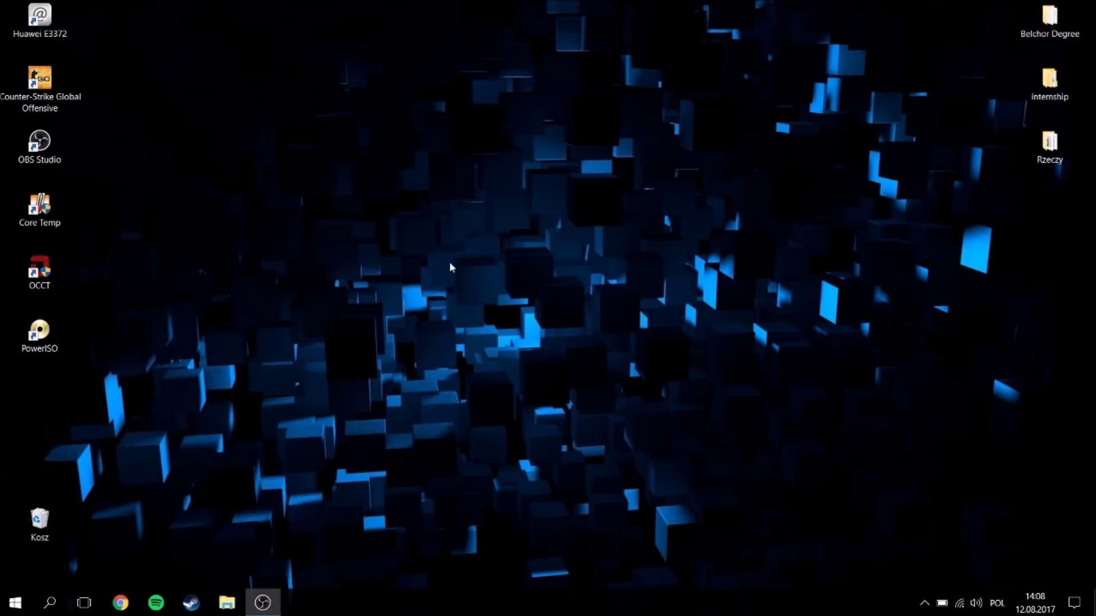
Open the NVIDIA Control Panel, enlarge its window, and show the program-specific 3D settings for Counter-Strike: Global Offensive.
right_click(453, 277)
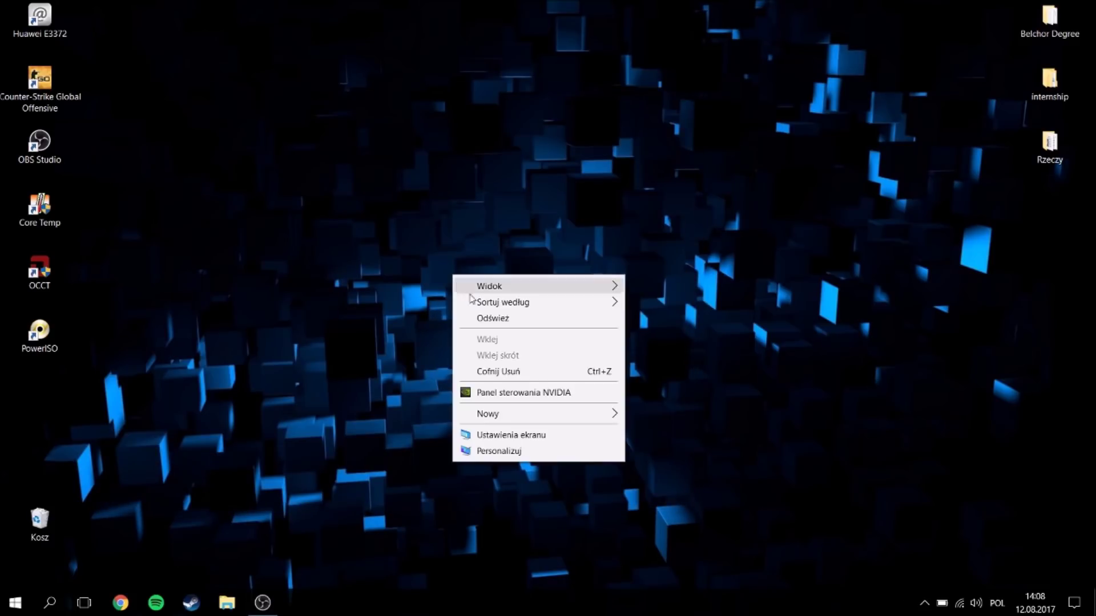
left_click(559, 394)
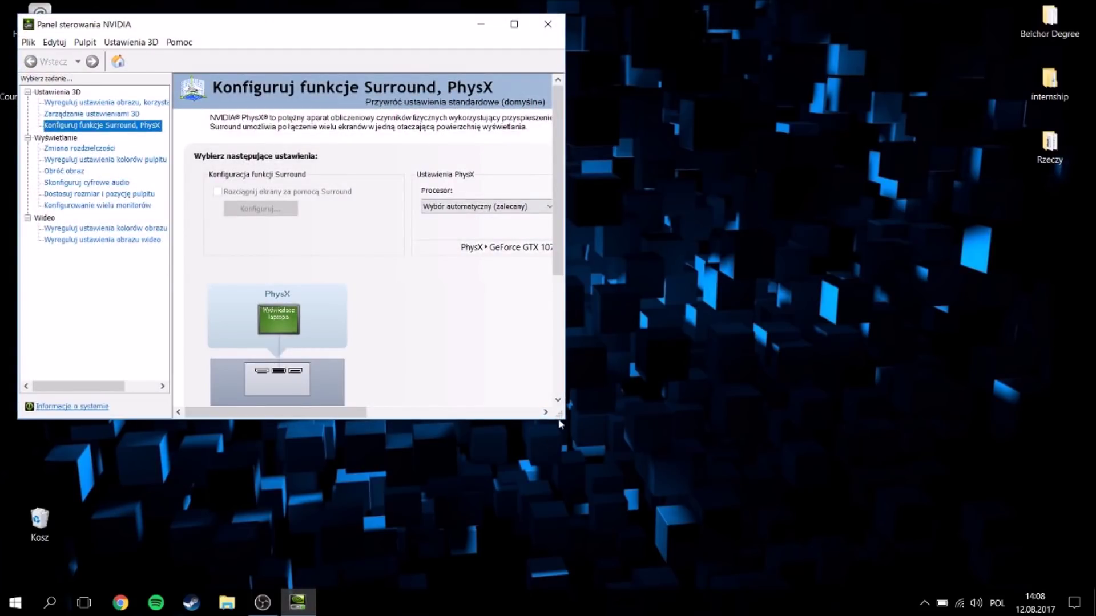
left_click_drag(565, 421, 658, 484)
left_click(145, 103)
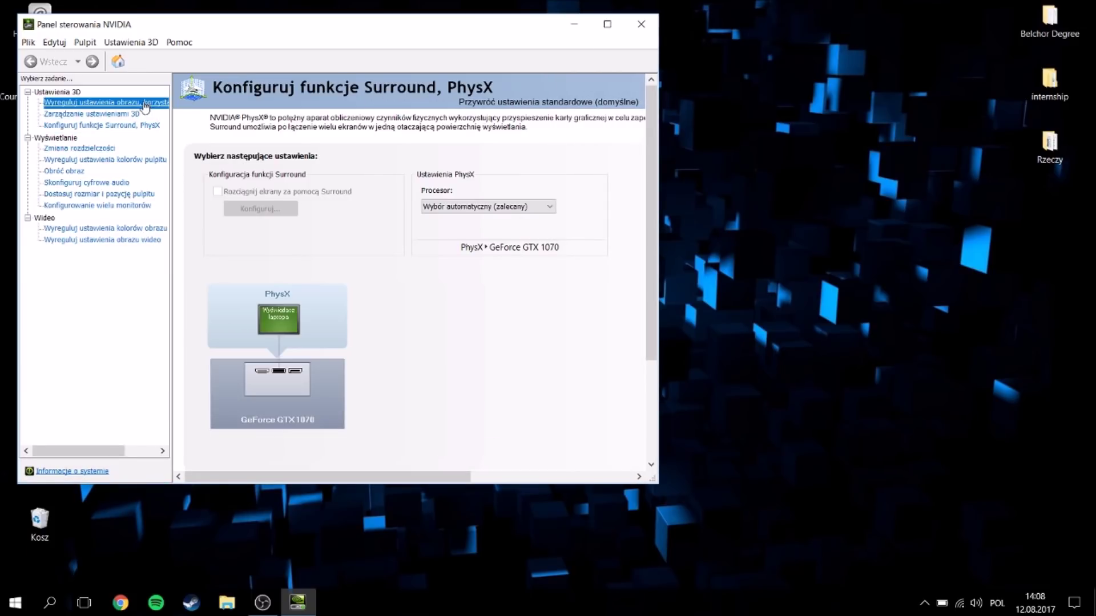
left_click(111, 115)
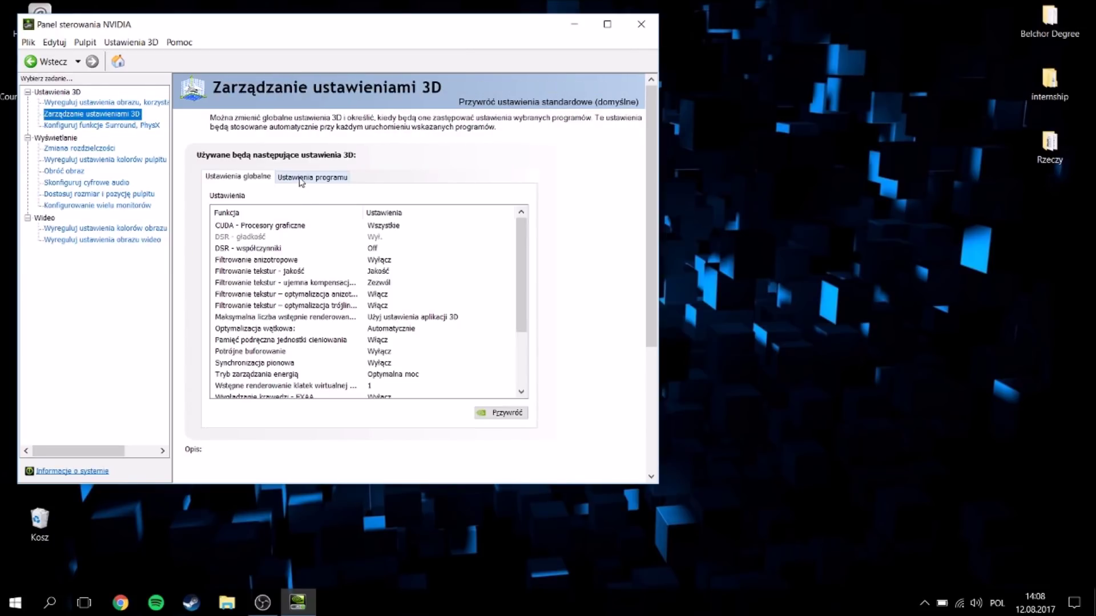
left_click(301, 181)
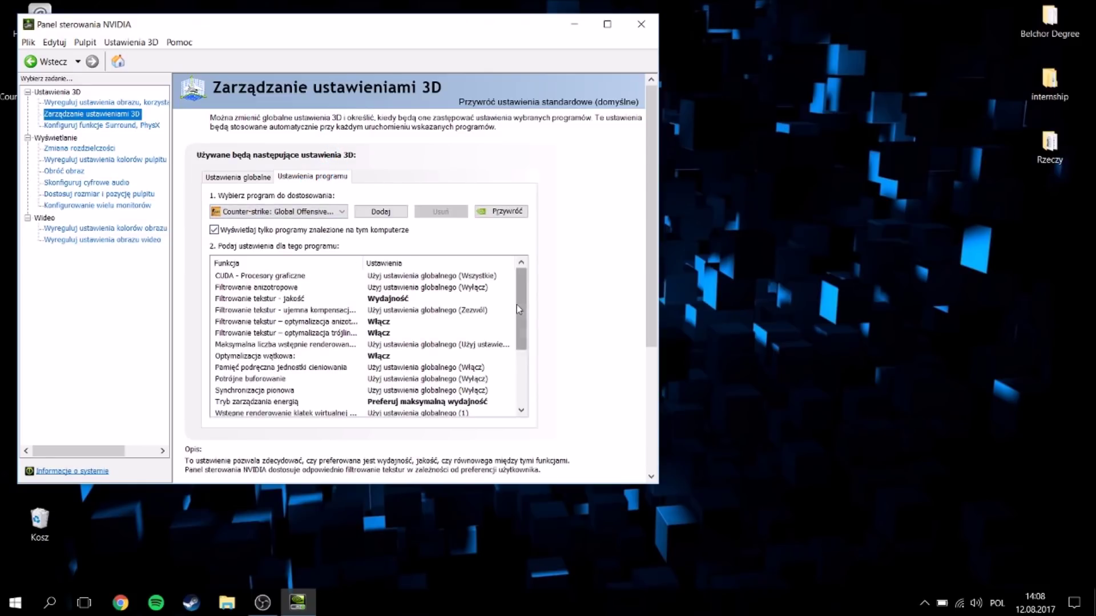
Examine the Counter-Strike: Global Offensive 3D settings, including the vertical sync options, and close the NVIDIA Control Panel.
scroll(519, 276, "down", 3)
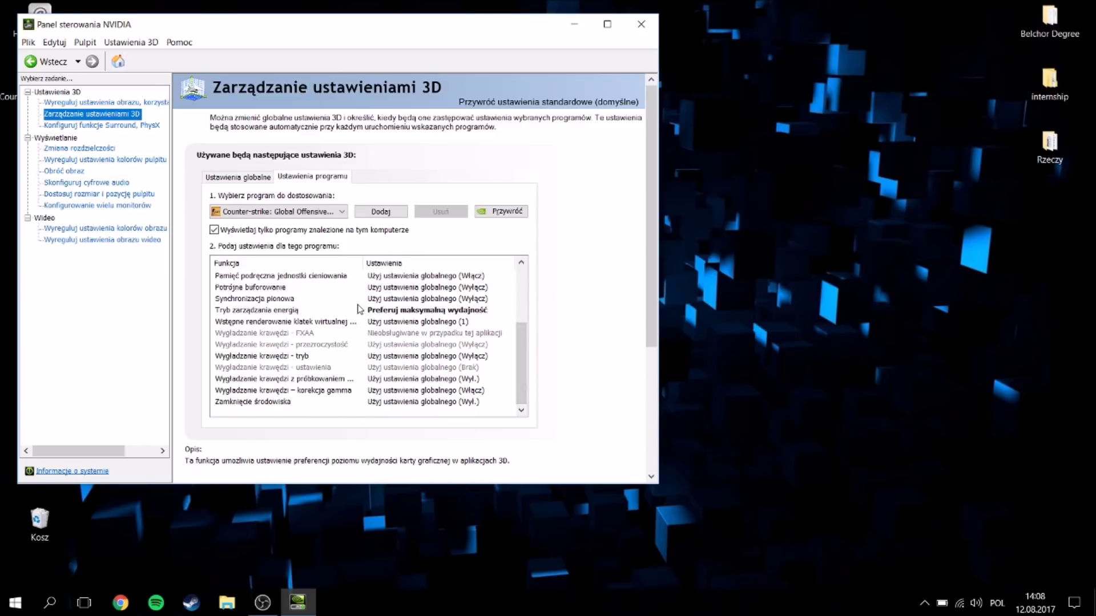
left_click(438, 295)
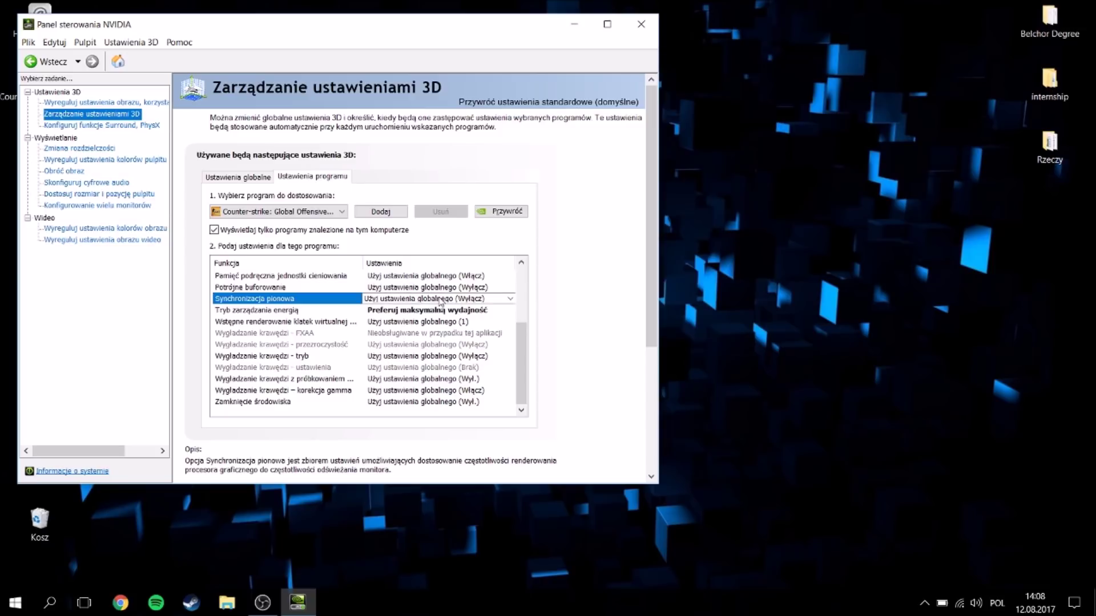
left_click(431, 298)
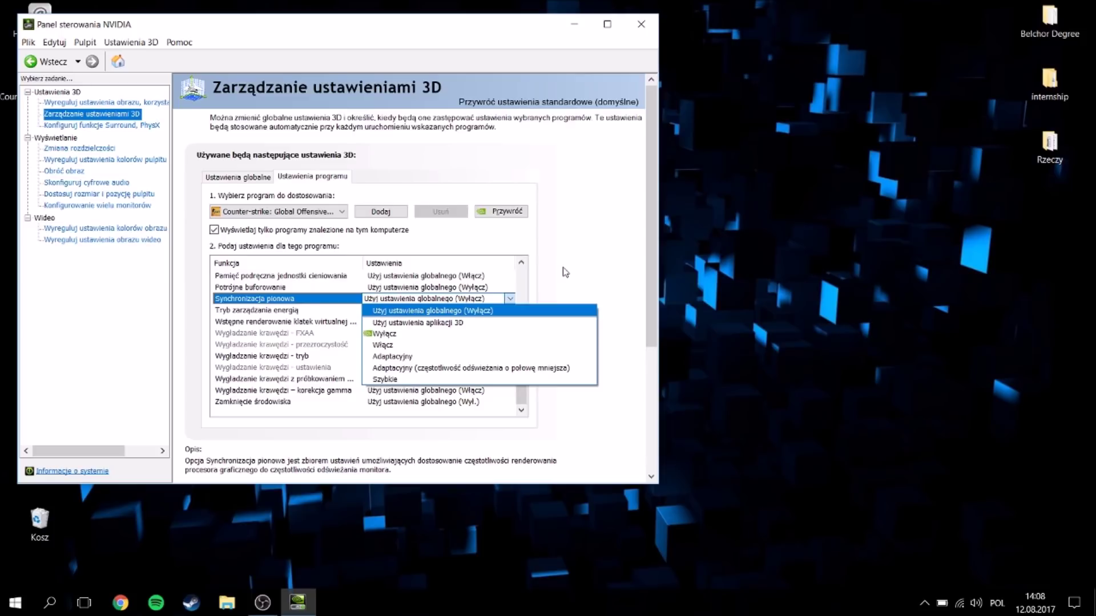
left_click(516, 289)
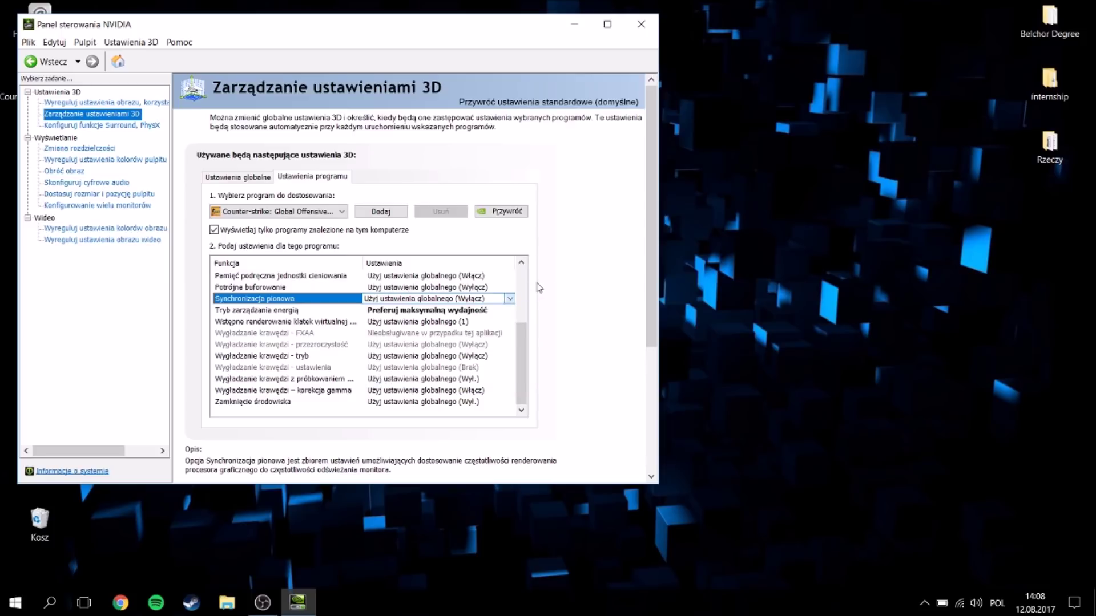
left_click_drag(524, 348, 500, 312)
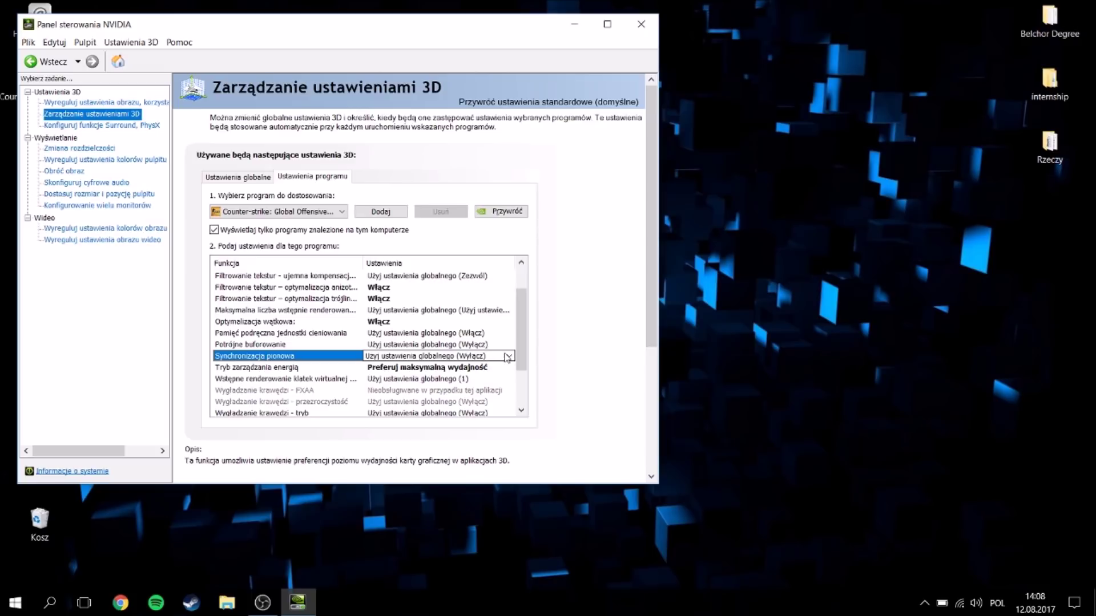
left_click_drag(523, 318, 518, 290)
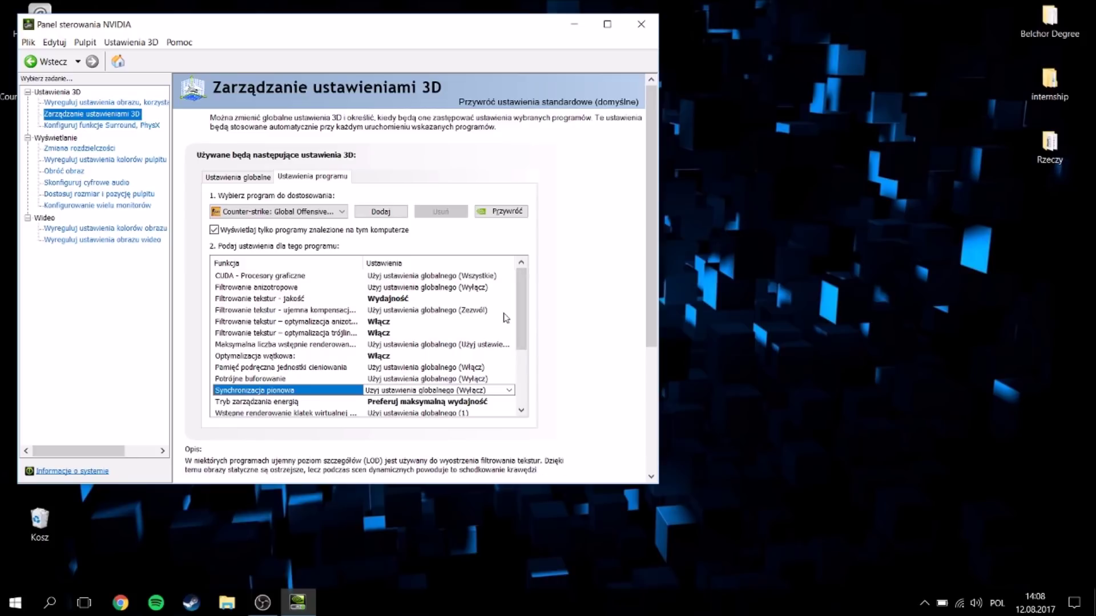
left_click_drag(520, 290, 498, 284)
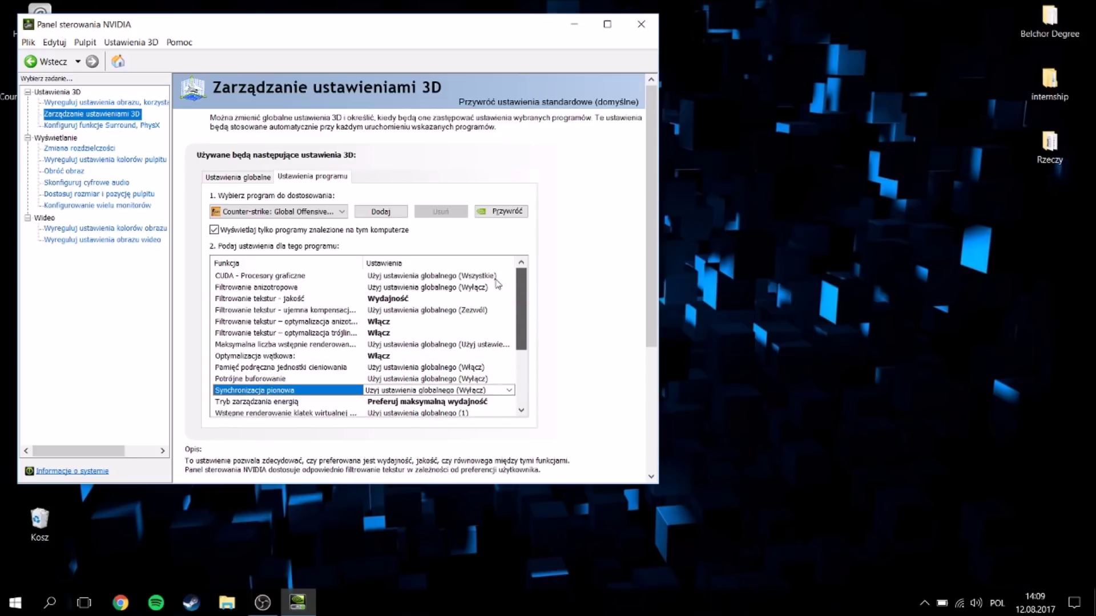
scroll(512, 289, "down", 2)
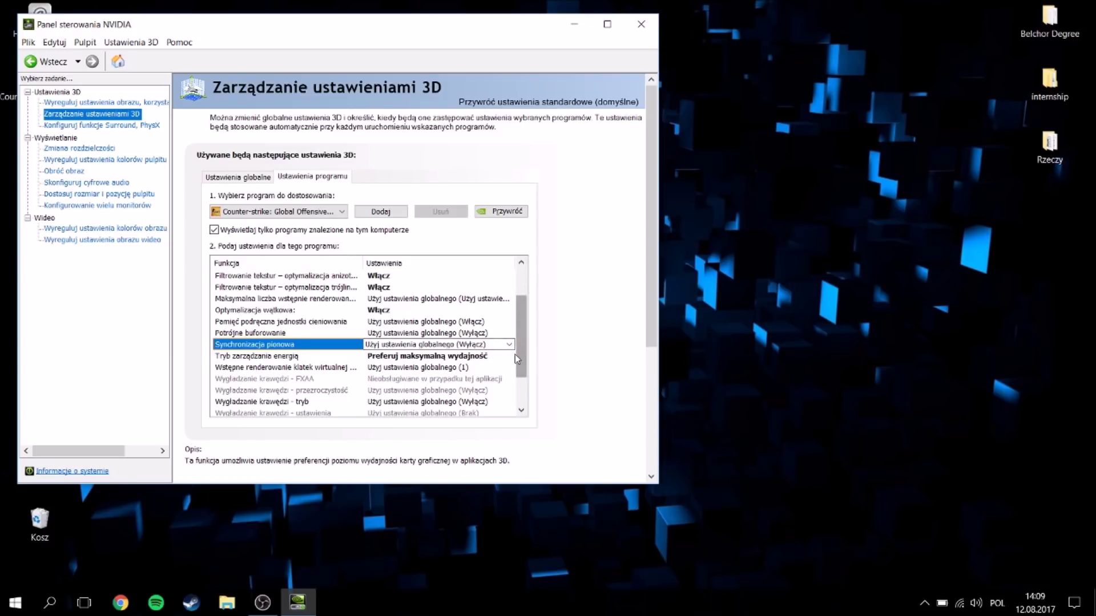
scroll(515, 355, "down", 2)
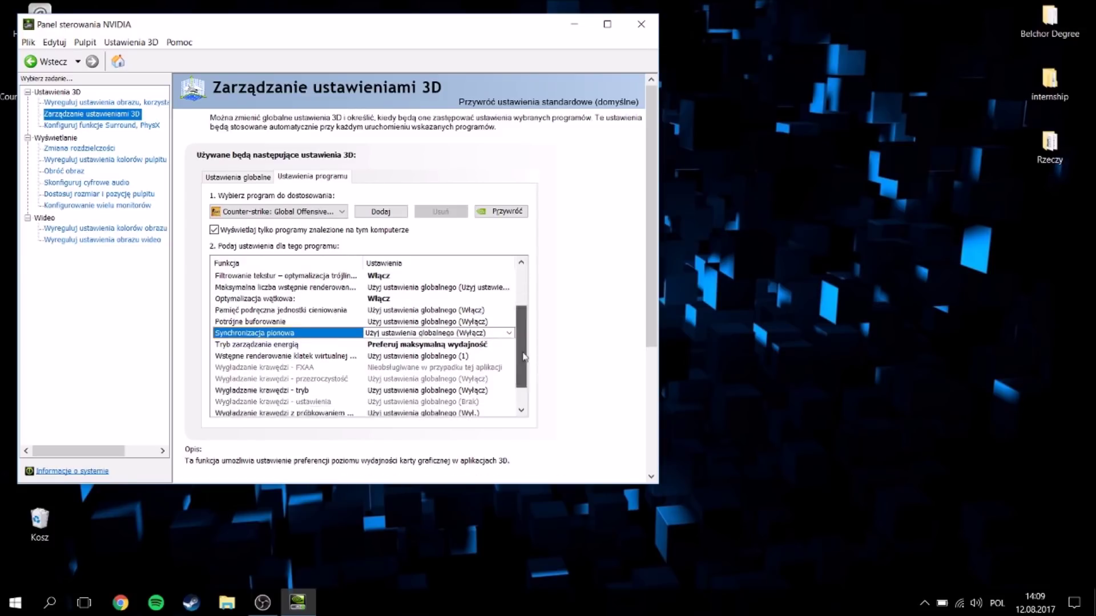
left_click(649, 24)
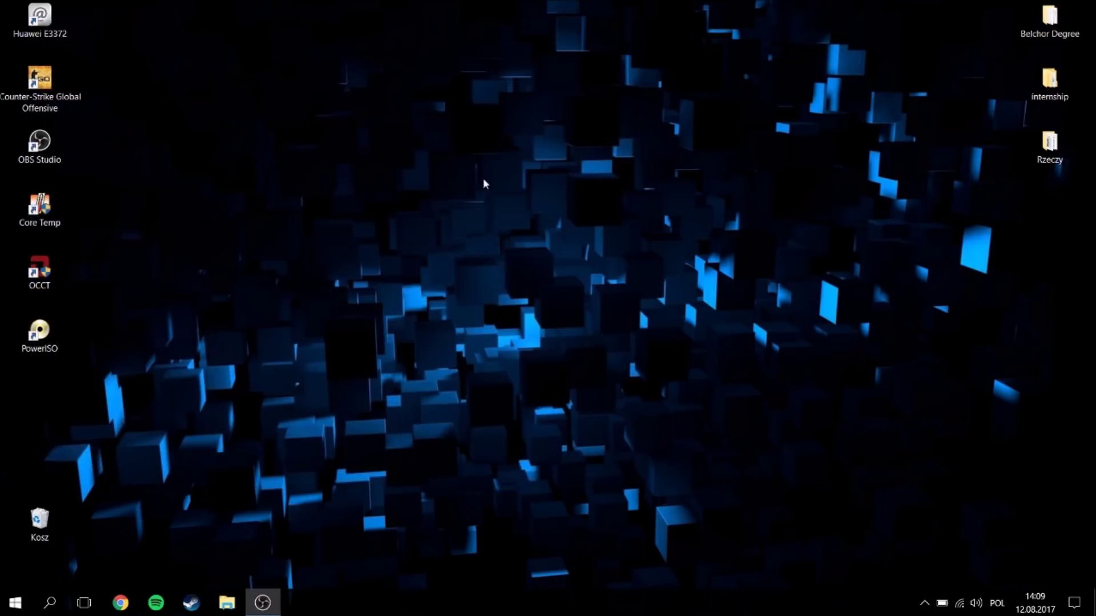
Open the gaming section of Windows Settings and turn off recording clips, screenshots and broadcasting with the Game bar.
left_click(52, 103)
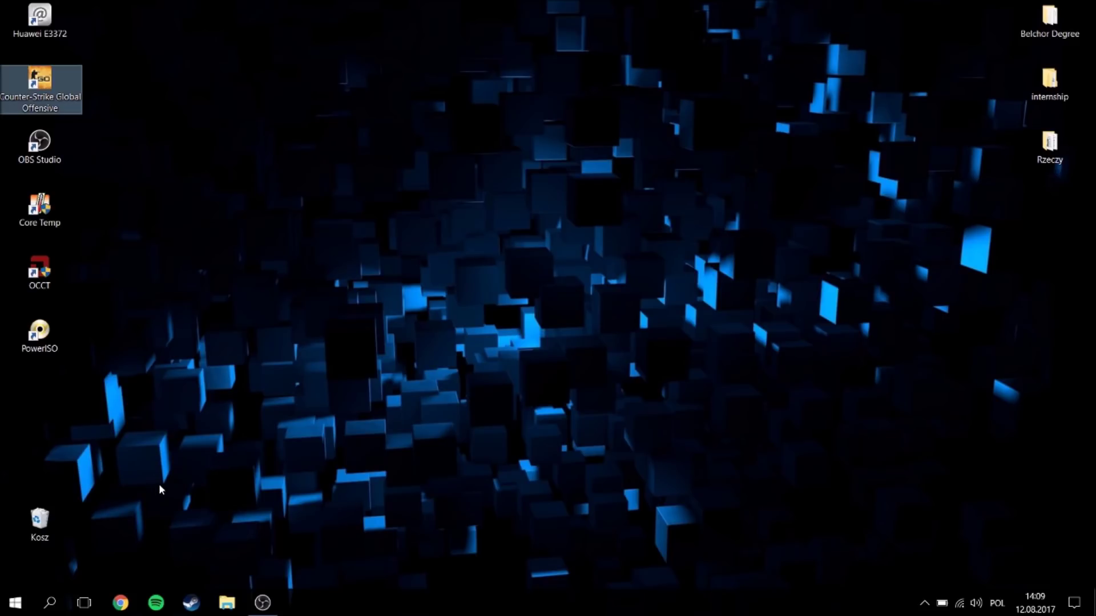
left_click(50, 606)
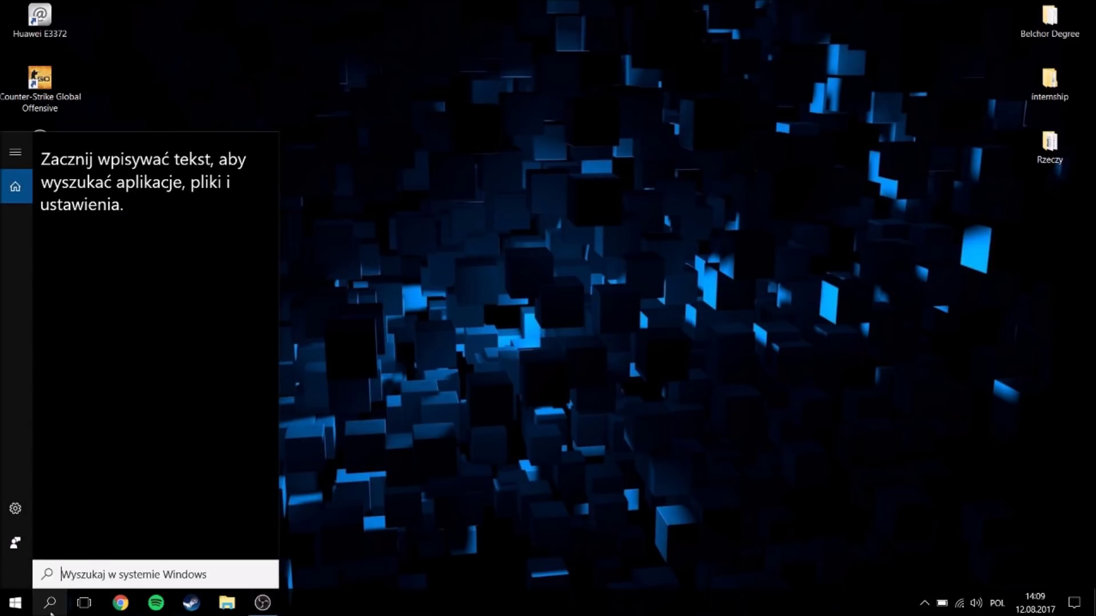
type("ust")
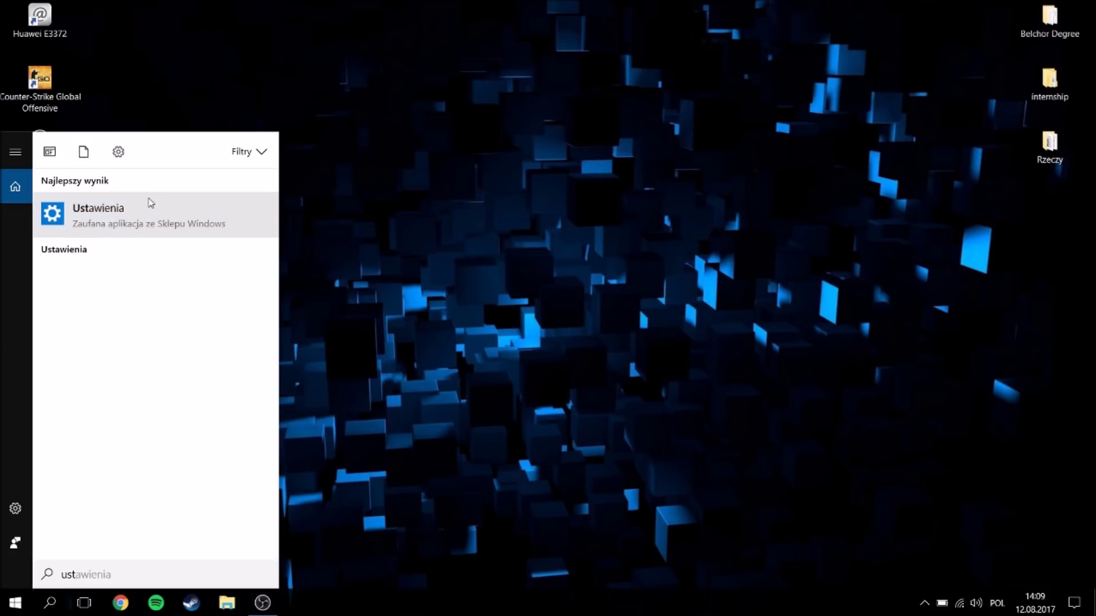
left_click(151, 208)
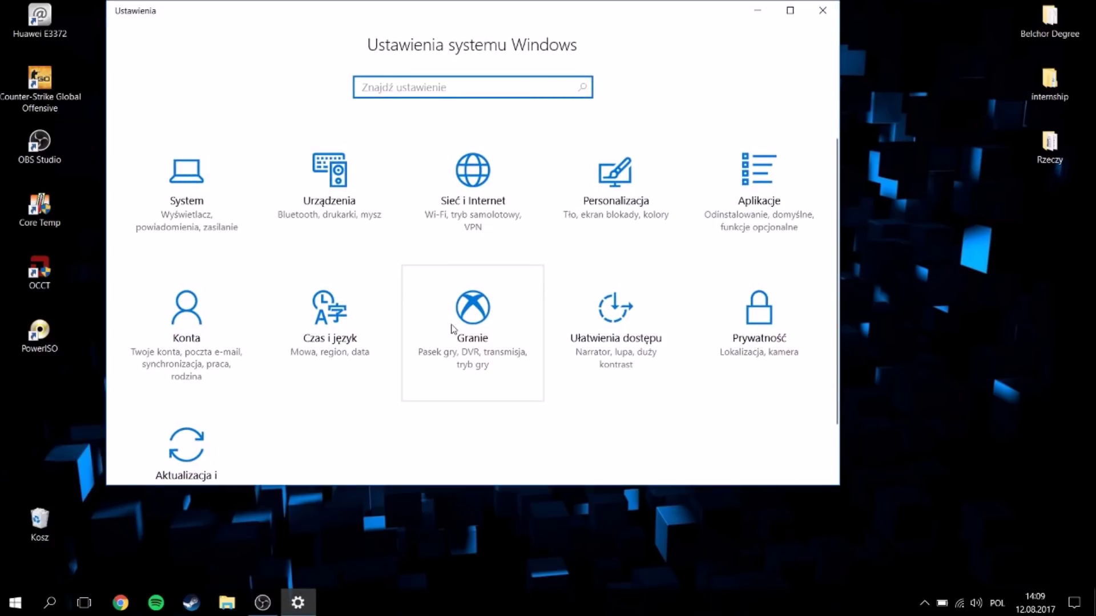
left_click(455, 329)
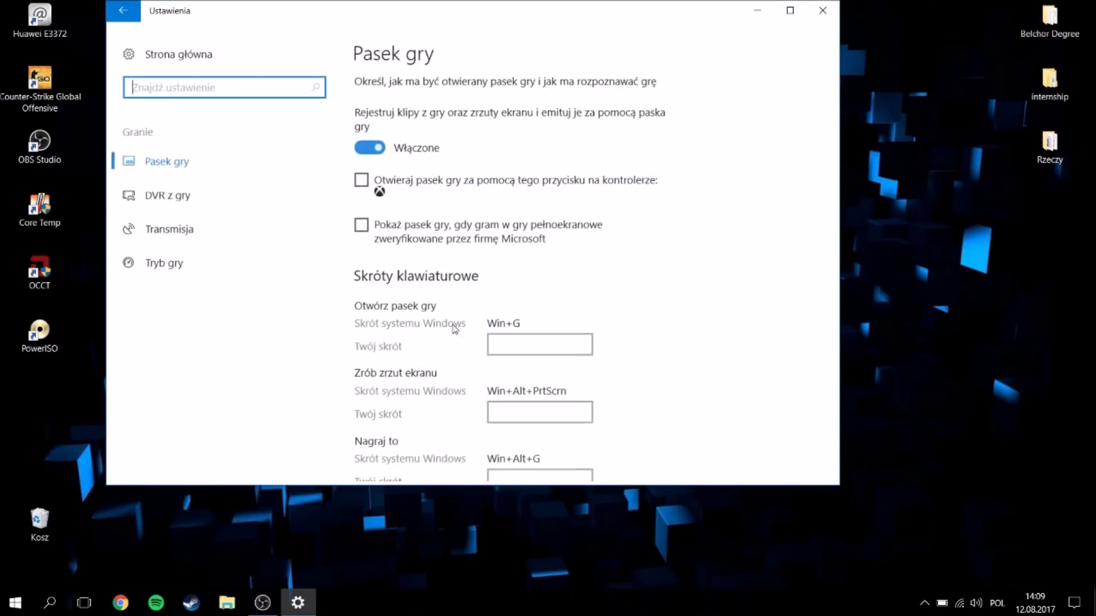
left_click(370, 146)
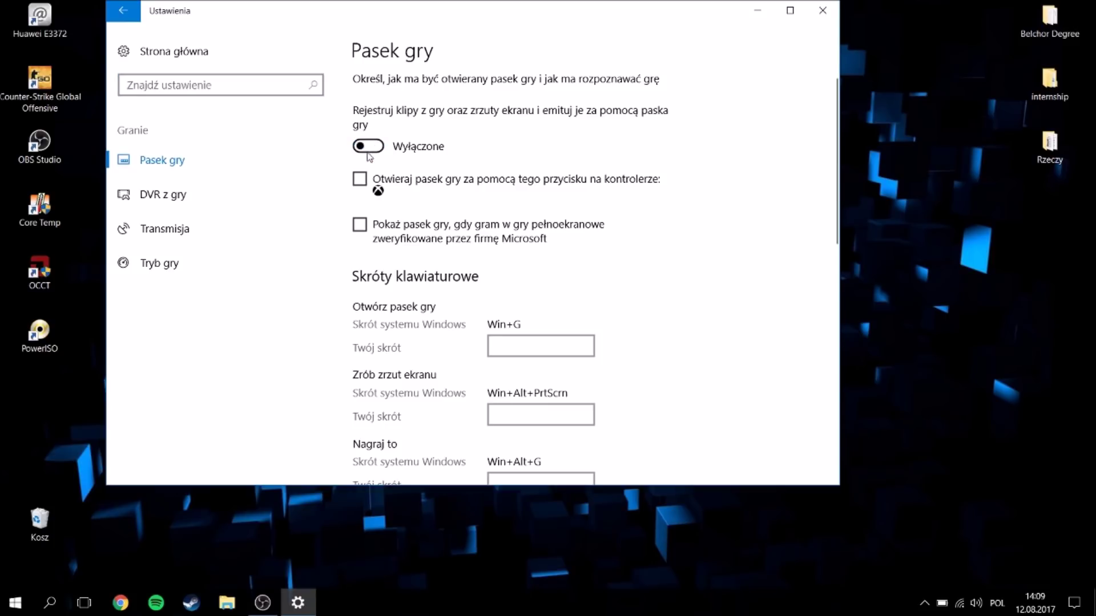
Turn off audio recording and mouse cursor capture in the Game DVR settings.
left_click(231, 210)
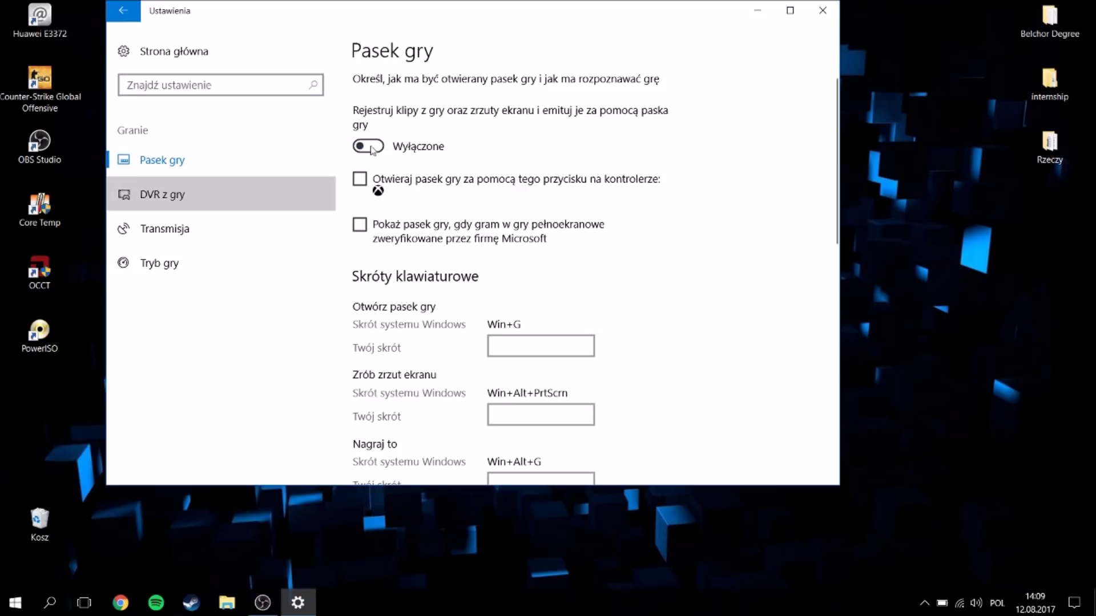
scroll(385, 220, "down", 5)
scroll(384, 220, "up", 2)
left_click(368, 317)
scroll(392, 262, "down", 5)
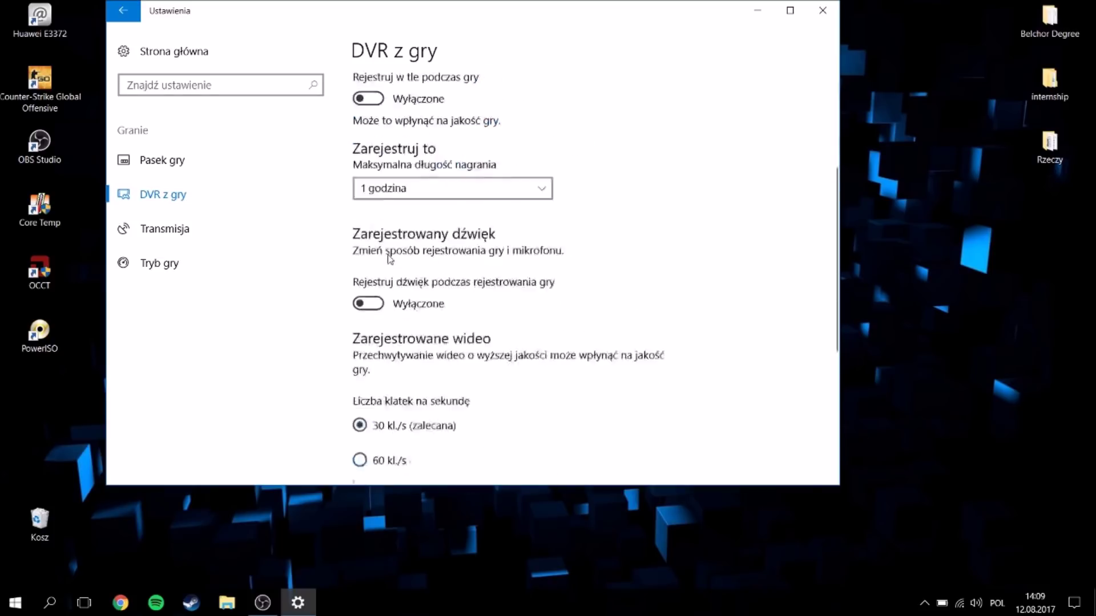
left_click(359, 291)
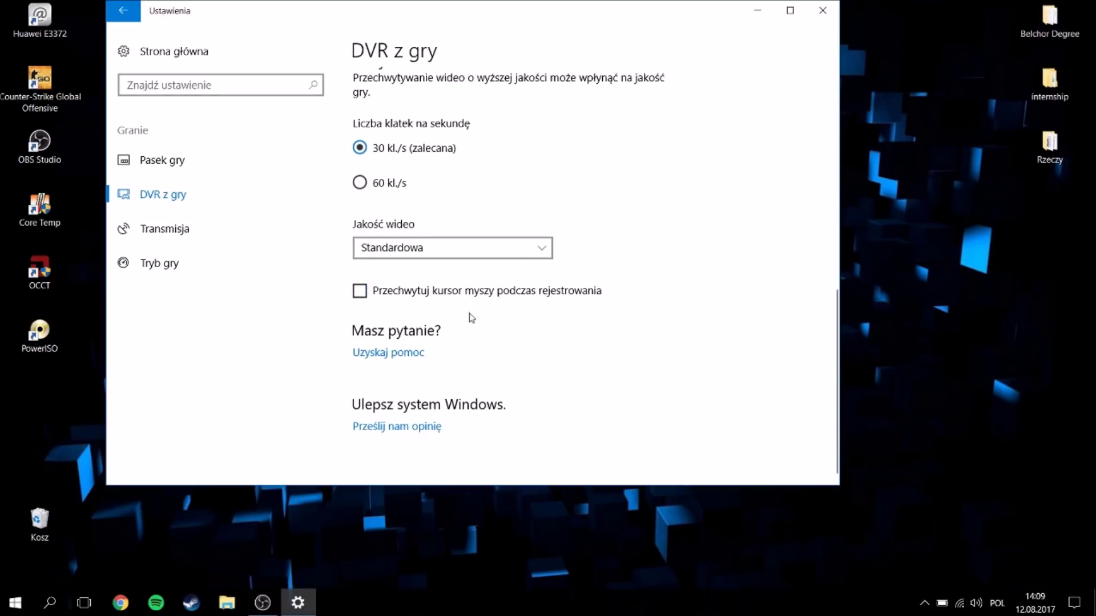
Disable mouse cursor capture during broadcasts and turn off Game Mode.
scroll(470, 316, "up", 6)
left_click(169, 232)
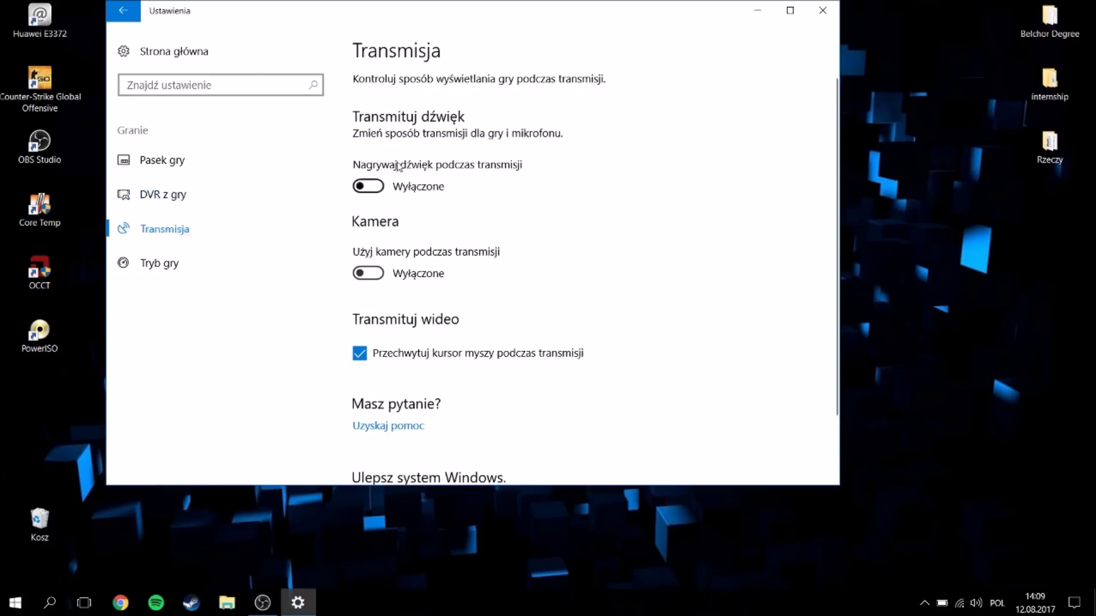
scroll(399, 297, "down", 2)
left_click(360, 289)
scroll(360, 289, "down", 1)
left_click(218, 260)
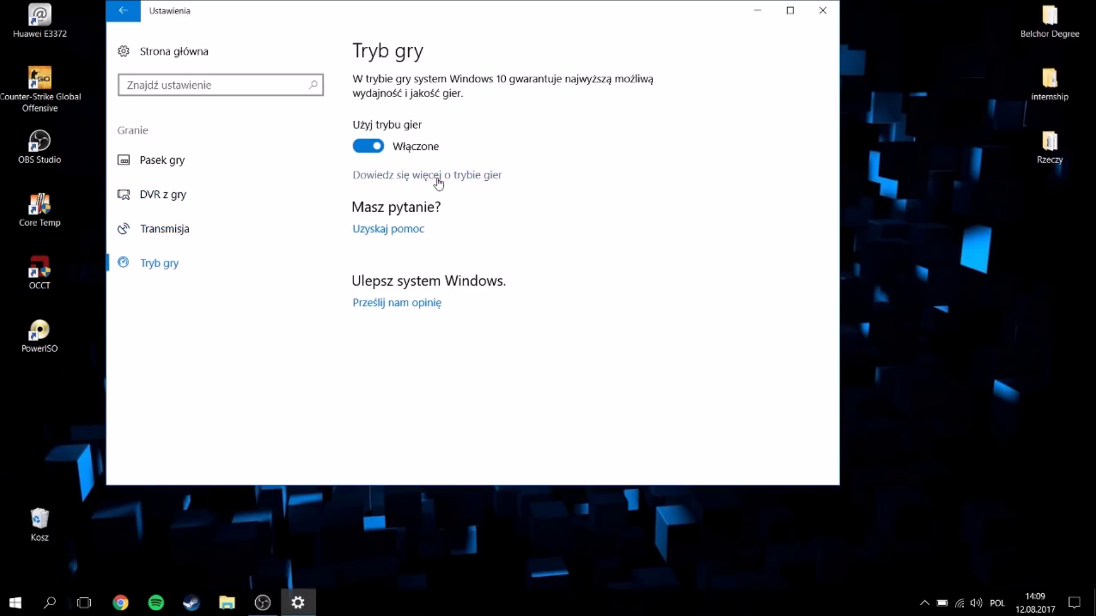
left_click(370, 147)
Review the Game bar, Game DVR, broadcasting and Game Mode settings once more, and close Windows Settings.
left_click(196, 169)
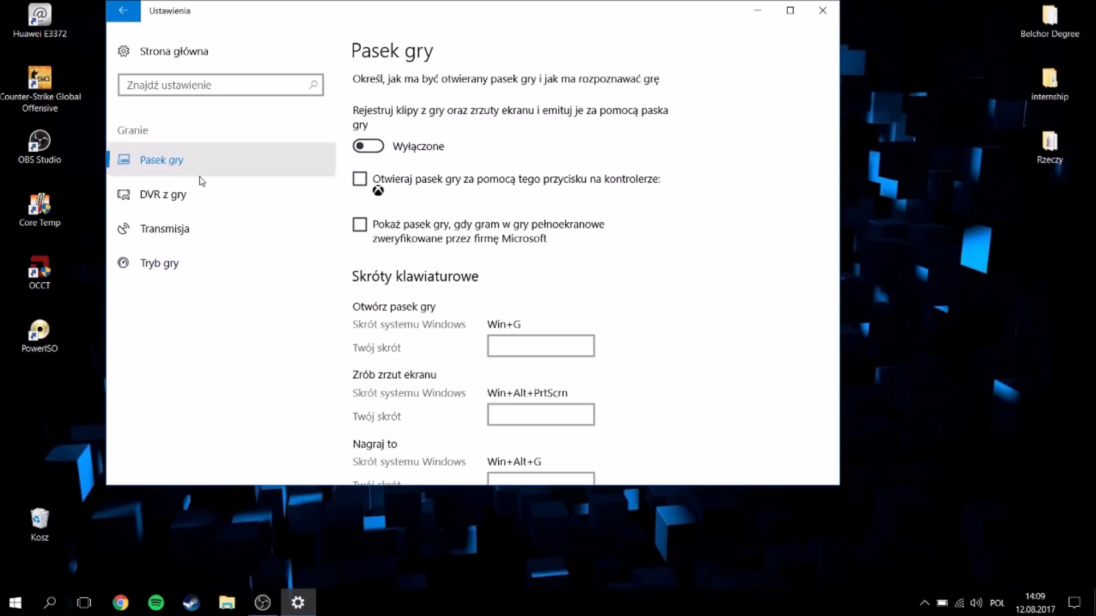
left_click(200, 194)
left_click(202, 233)
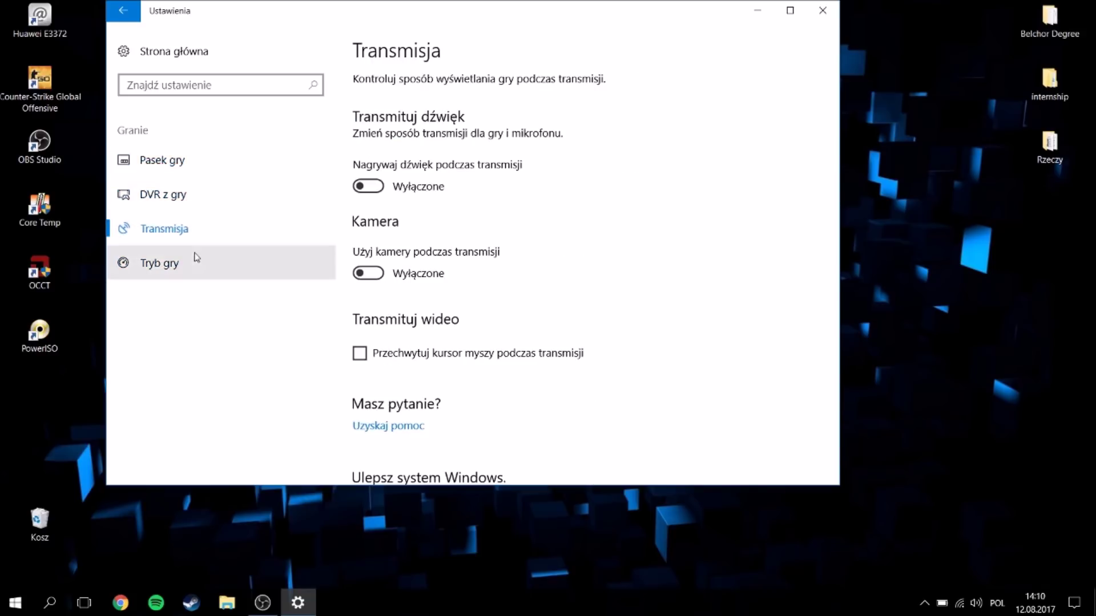
left_click(196, 261)
left_click(186, 163)
left_click(193, 230)
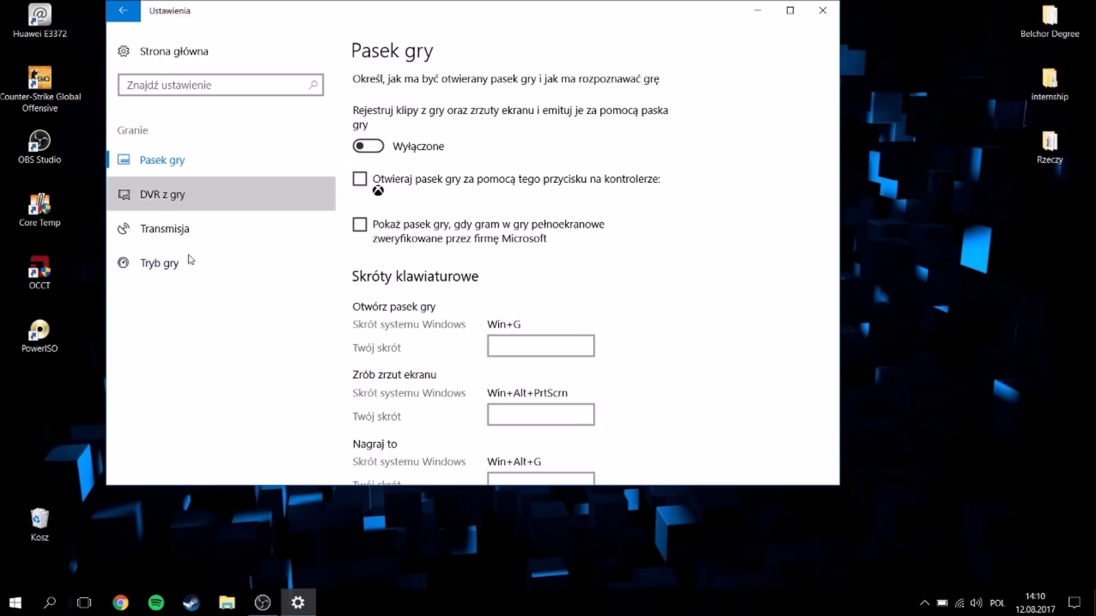
left_click(179, 268)
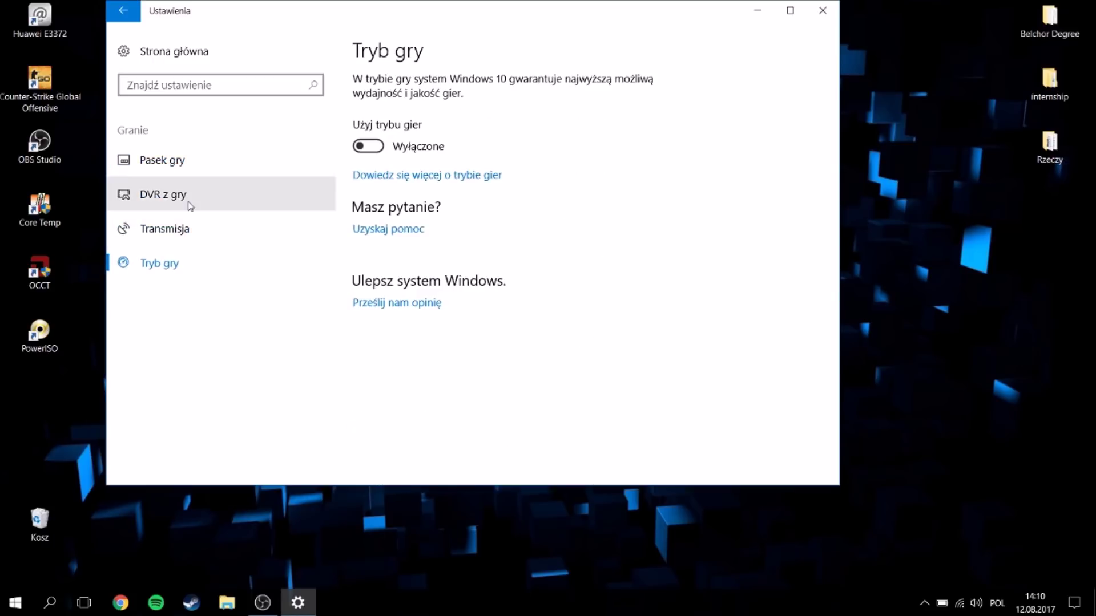
left_click(196, 160)
left_click(823, 10)
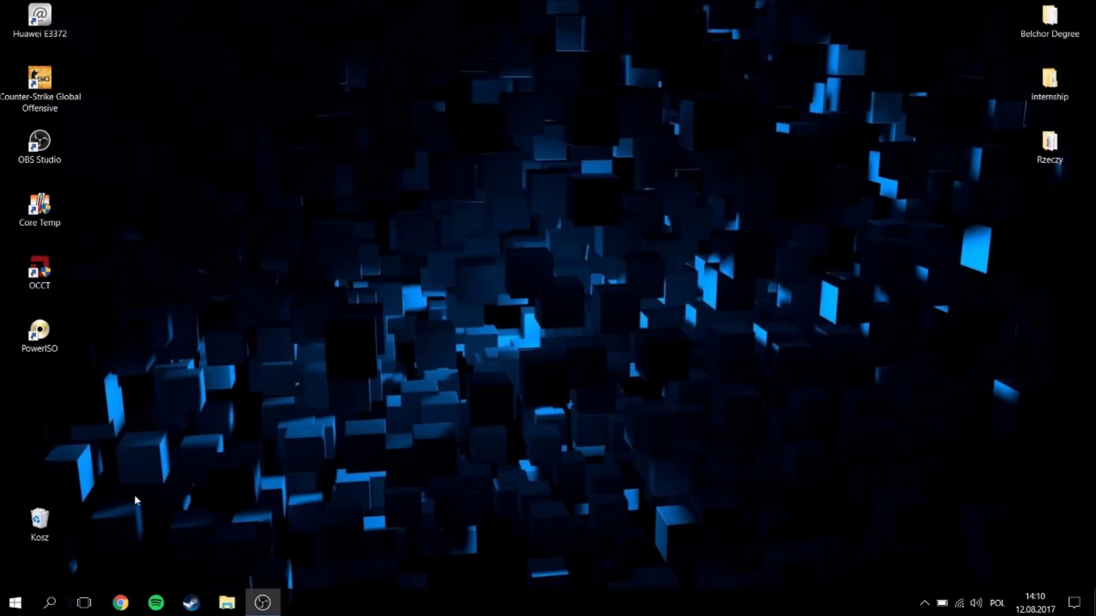
Switch to Steam and open the properties of Counter-Strike: Global Offensive from the game library.
left_click(50, 603)
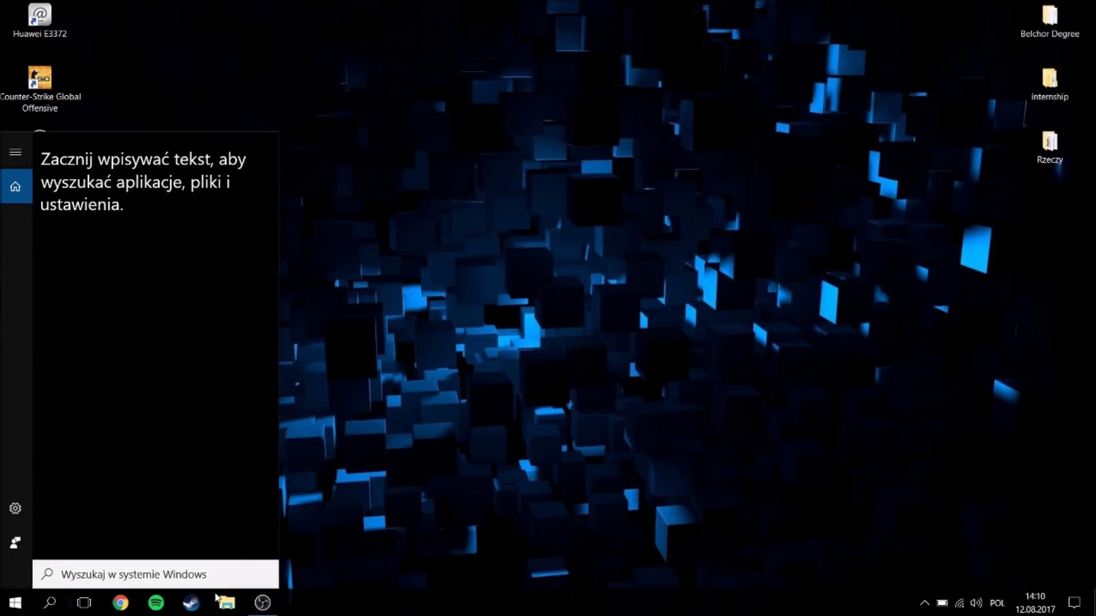
left_click(191, 603)
left_click(146, 39)
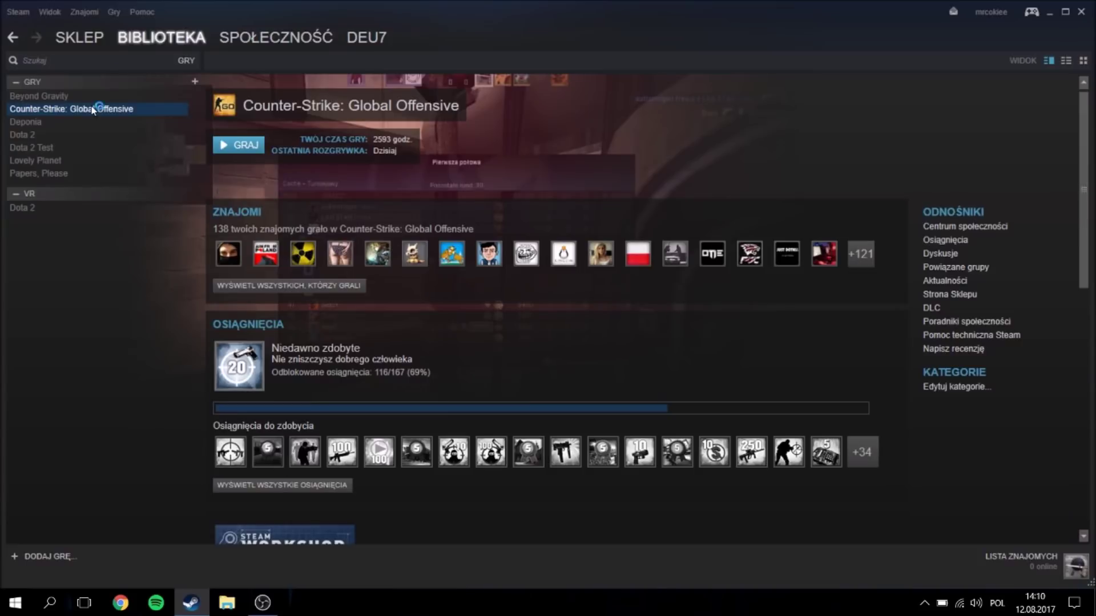
right_click(95, 108)
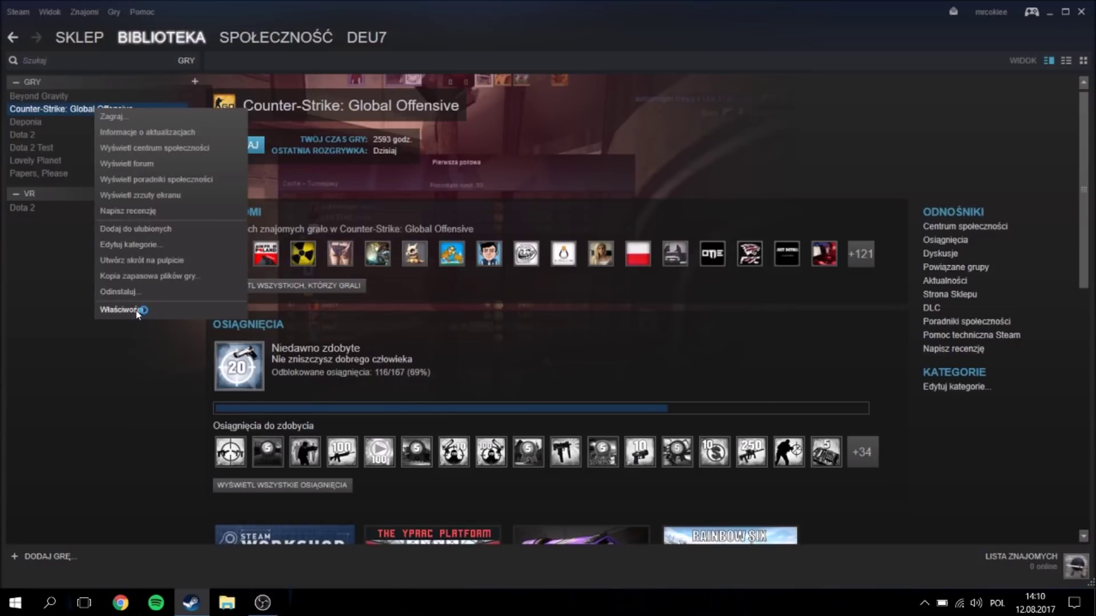
left_click(132, 315)
Set the game's +fps_max launch option to 0, save it, and close the game properties and Steam.
left_click(489, 279)
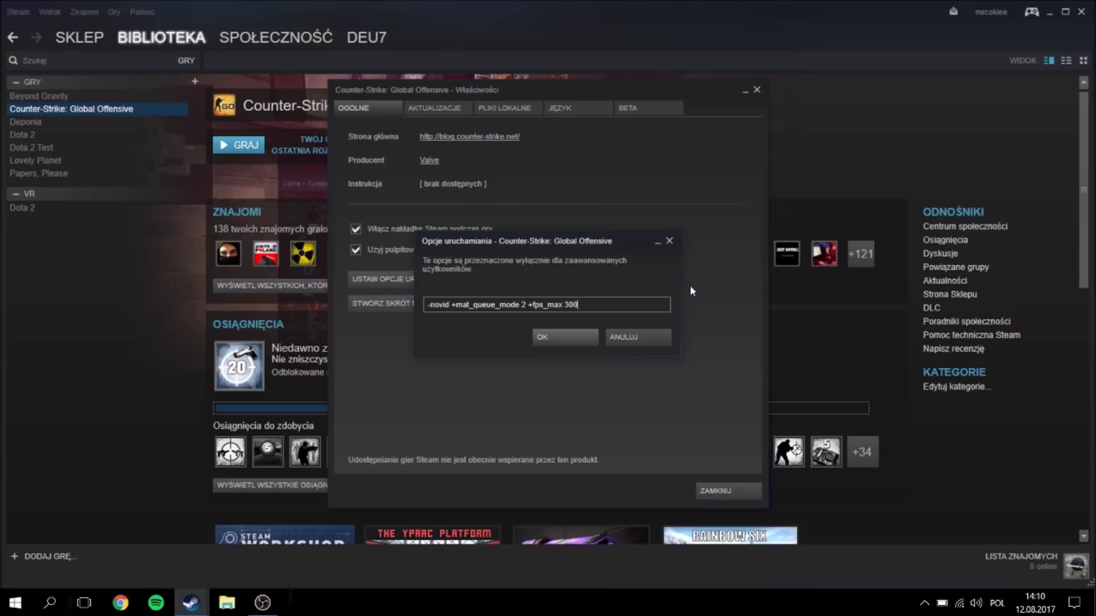
key("BackSpace")
key("BackSpace")
key("BackSpace")
type("0")
left_click(569, 335)
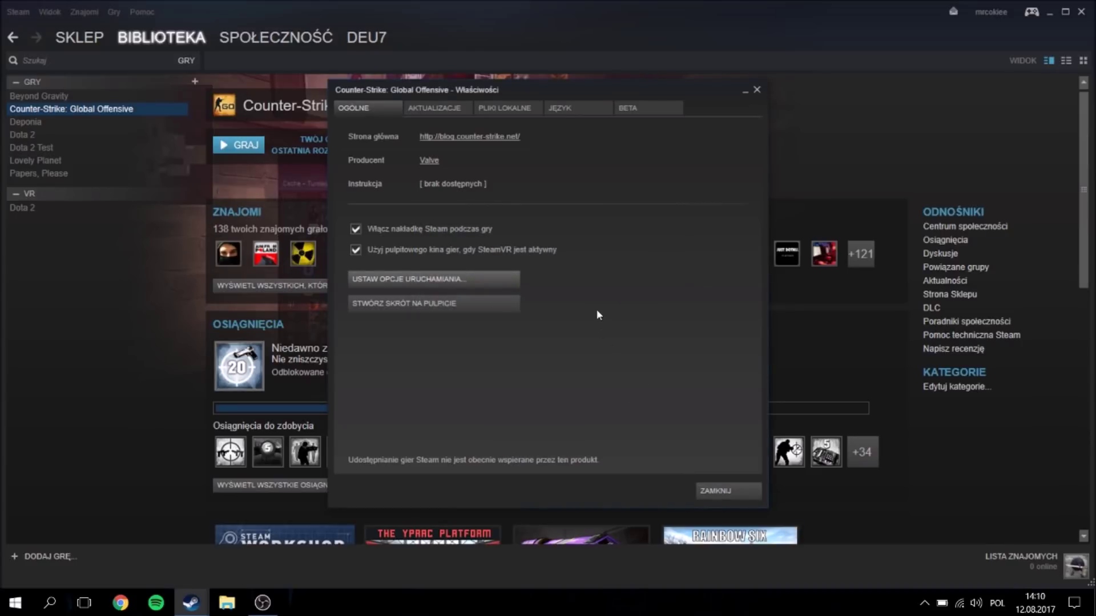
left_click(720, 490)
left_click(1081, 12)
left_click(65, 109)
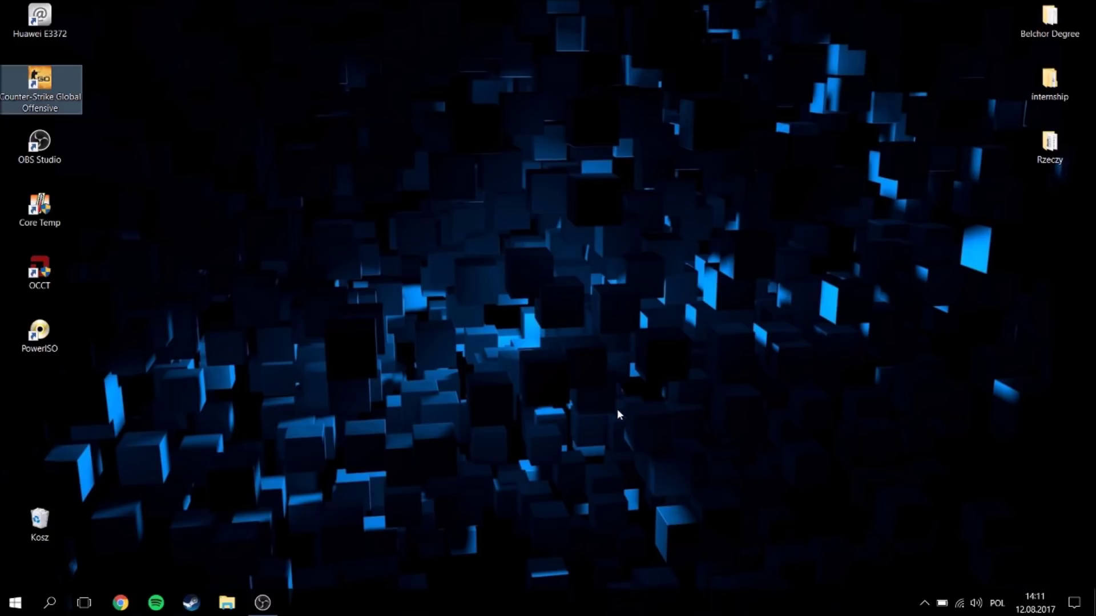
left_click(584, 443)
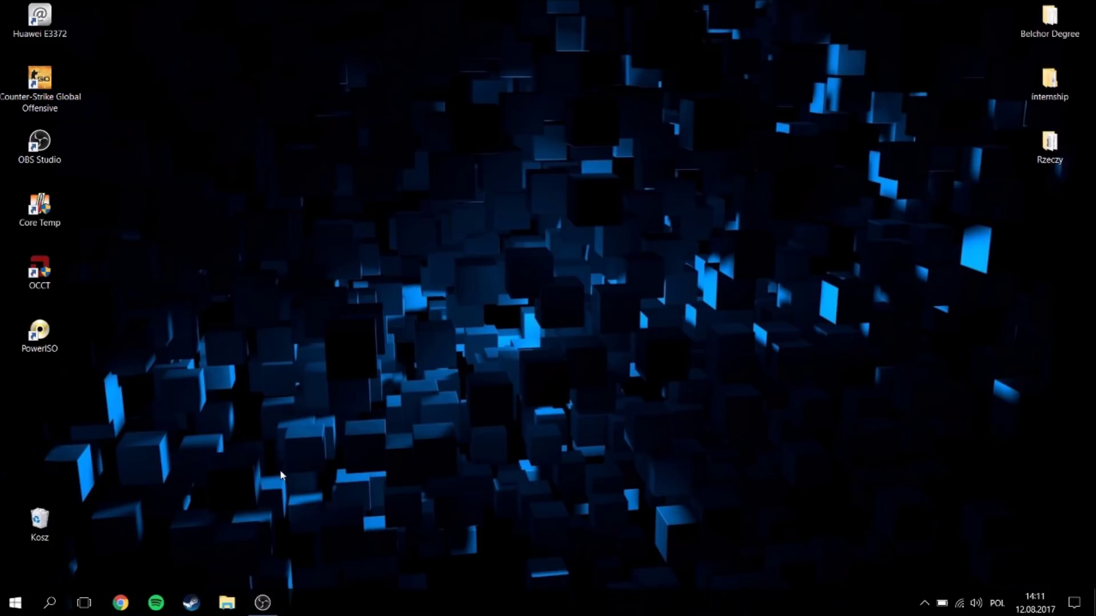